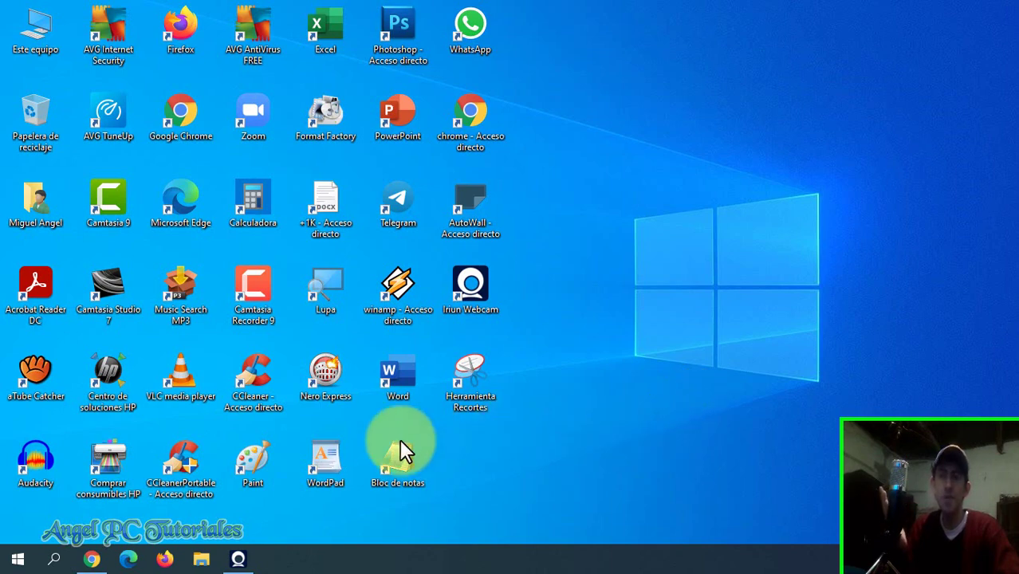
- Open a new incognito window from Google Chrome and close both browser windows
left_click(85, 561)
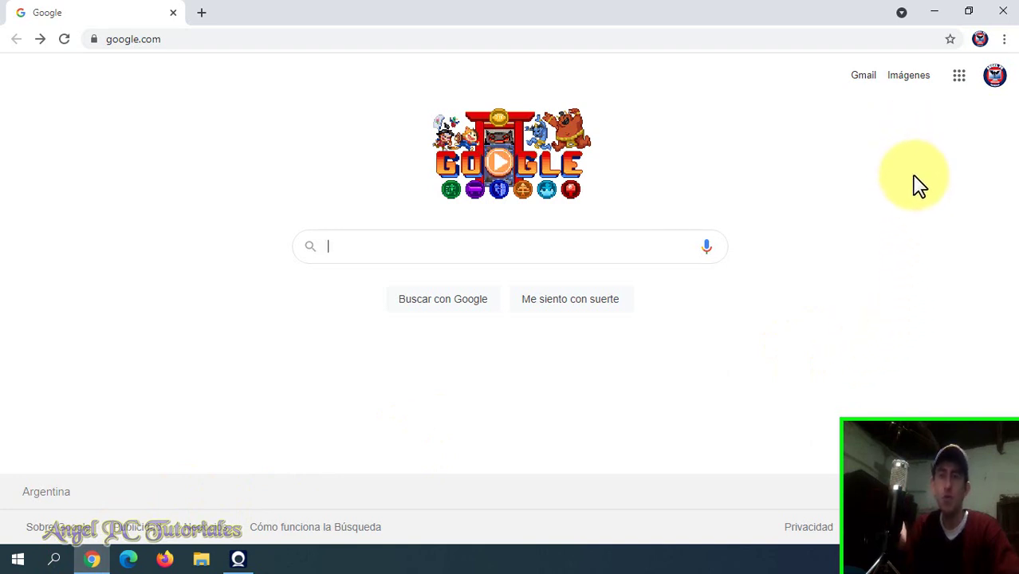
left_click(1005, 42)
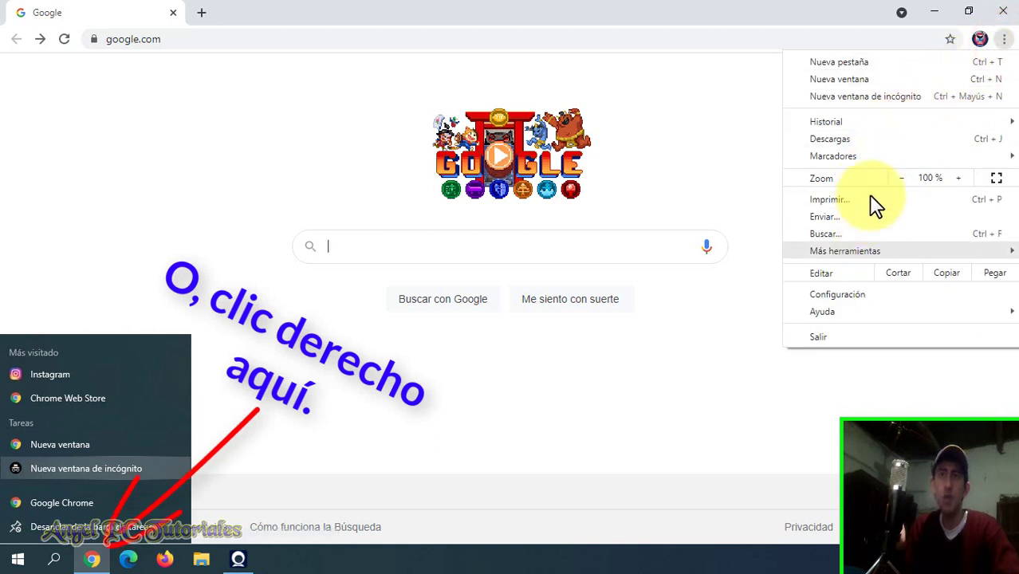
left_click(880, 99)
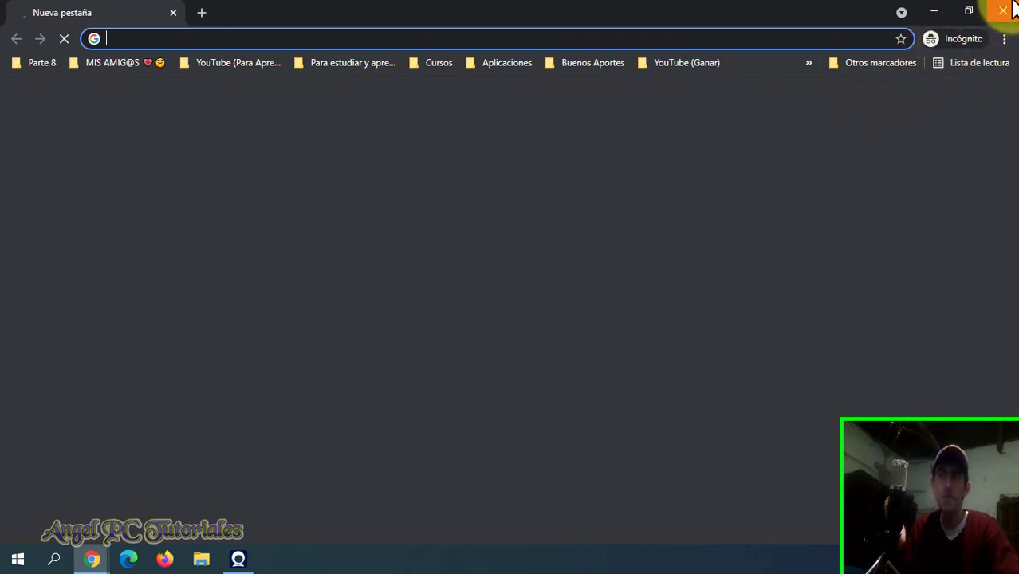
left_click(1003, 11)
left_click(1001, 15)
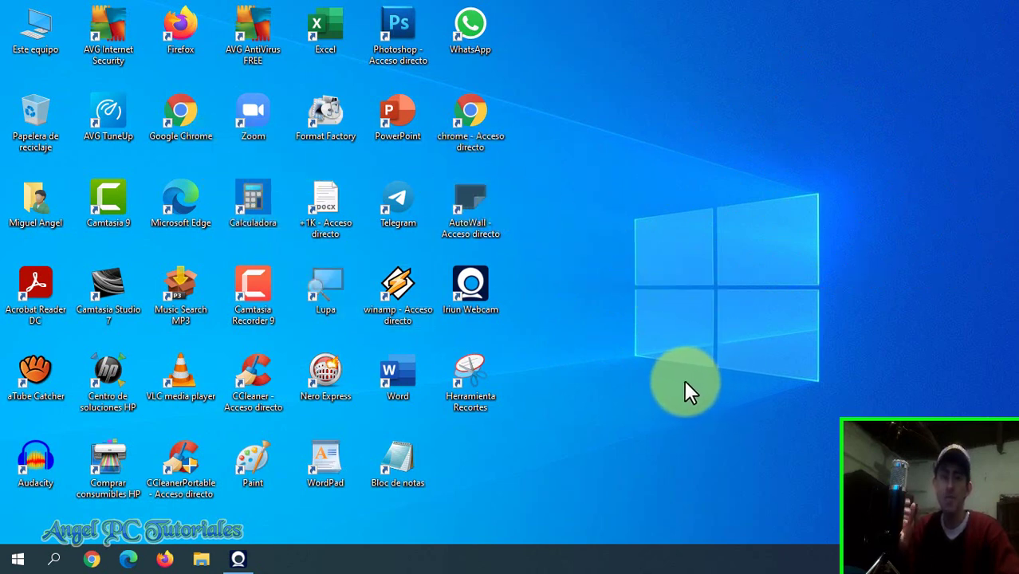
- Search Windows for "google chrome" and follow the shortcut's file location to the Application folder that holds the chrome program
left_click(52, 561)
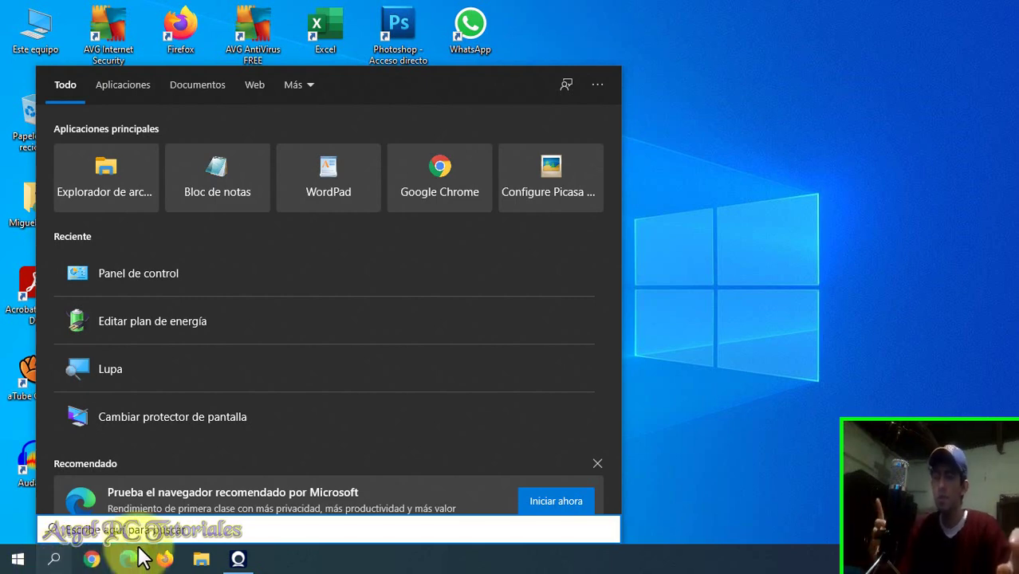
type("google chrome")
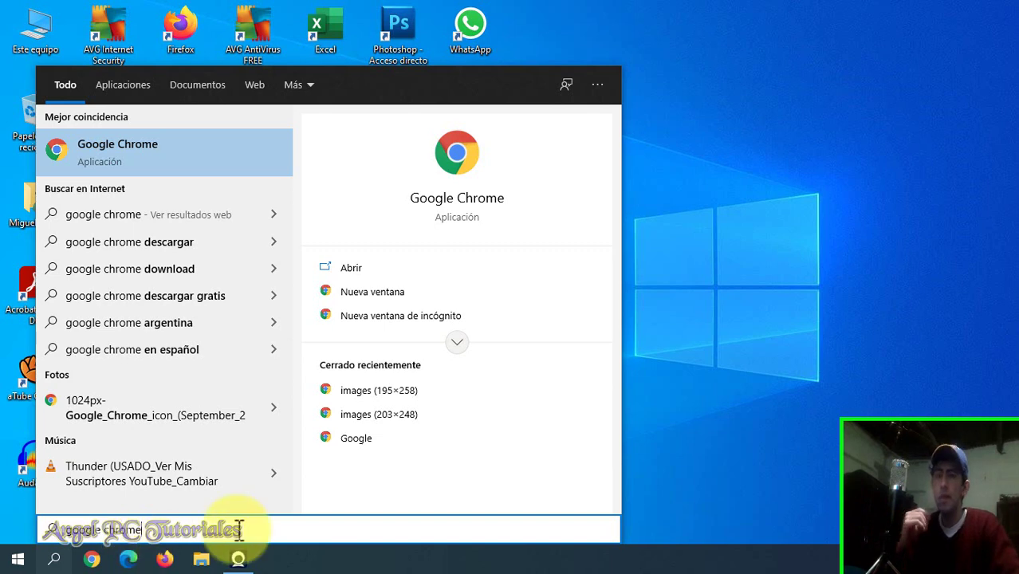
right_click(467, 216)
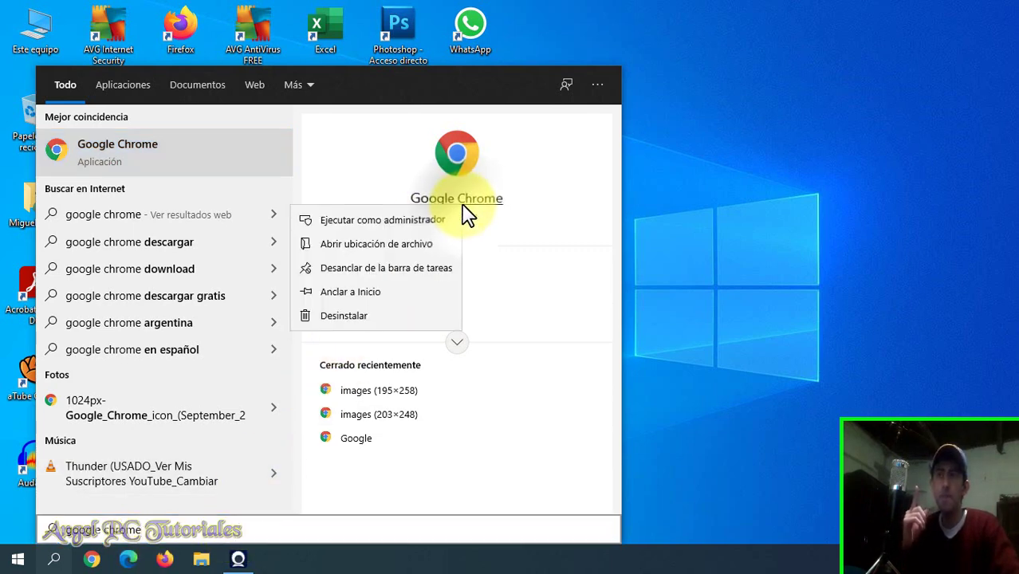
left_click(417, 239)
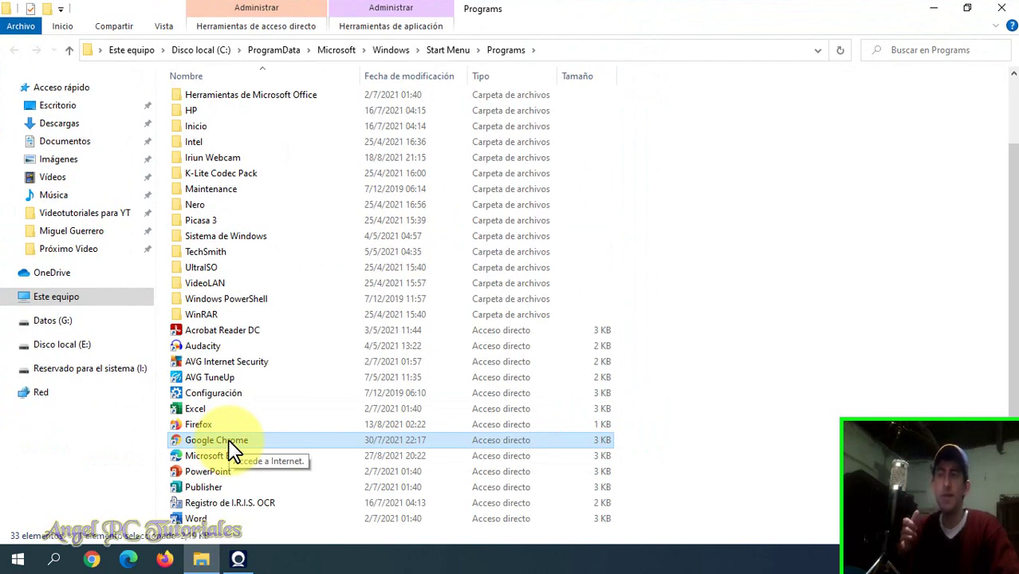
right_click(230, 448)
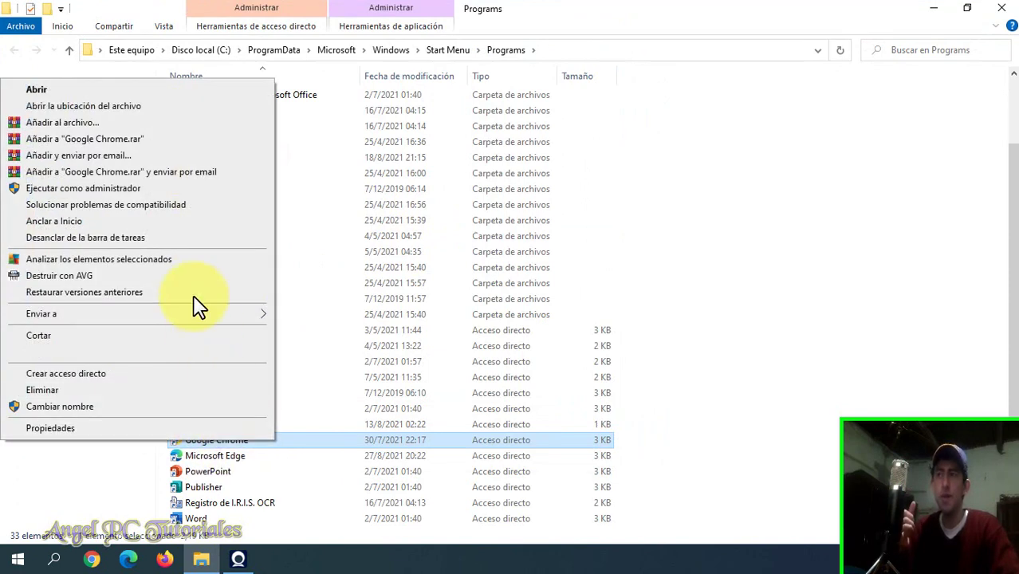
left_click(134, 107)
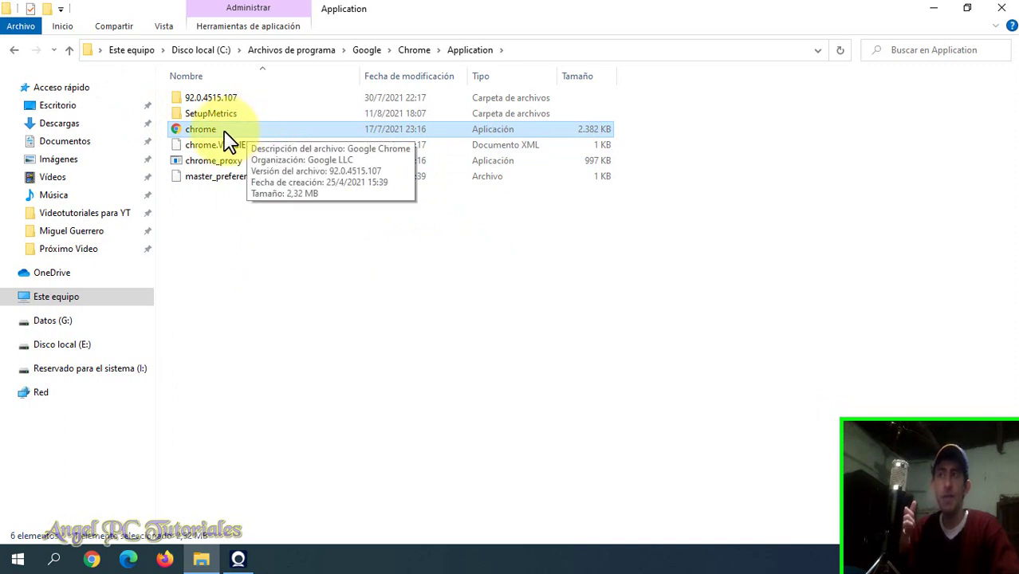
- Send the chrome application to the desktop as a shortcut and close the folder window
right_click(227, 141)
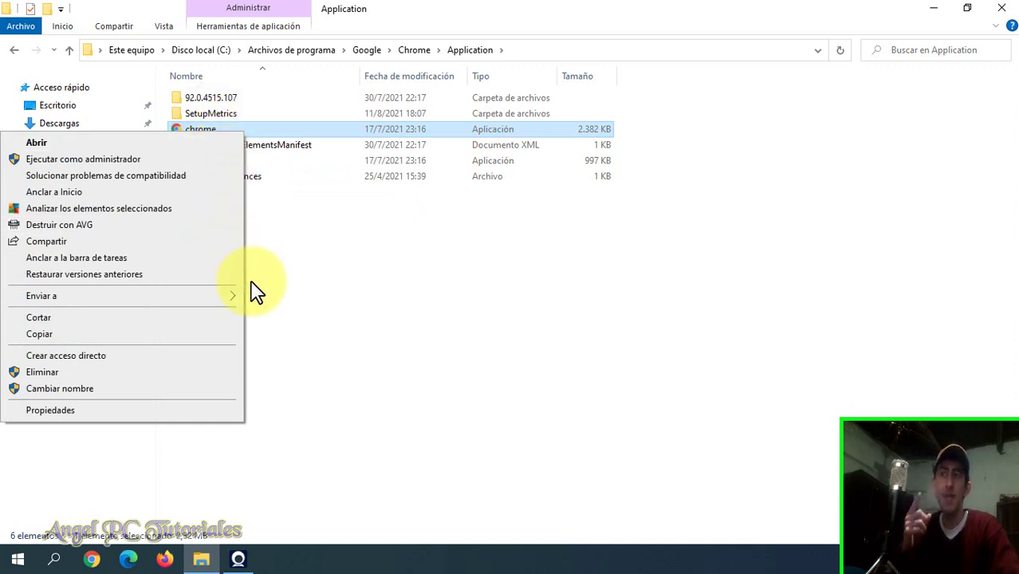
mouse_move(207, 301)
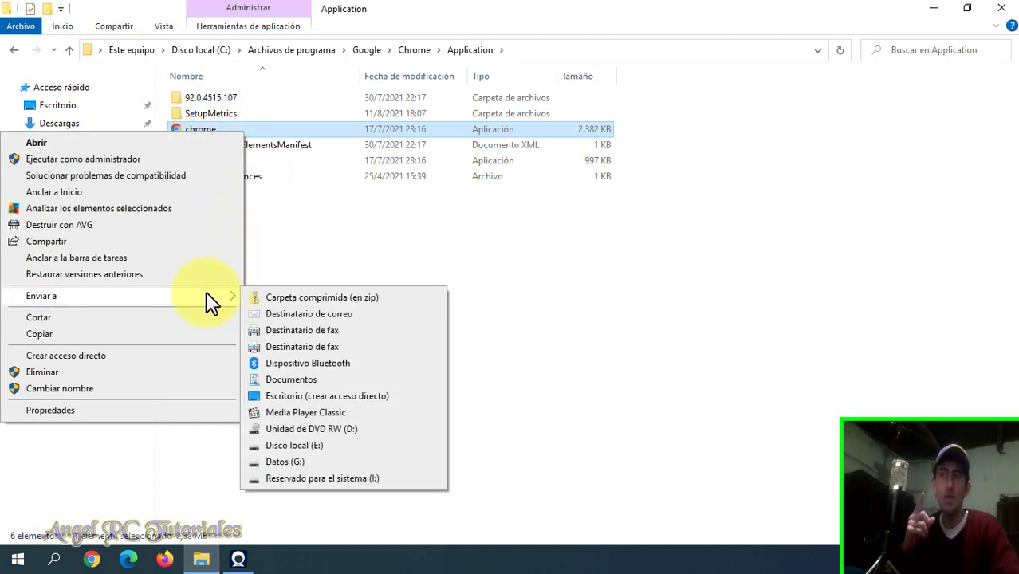
left_click(319, 394)
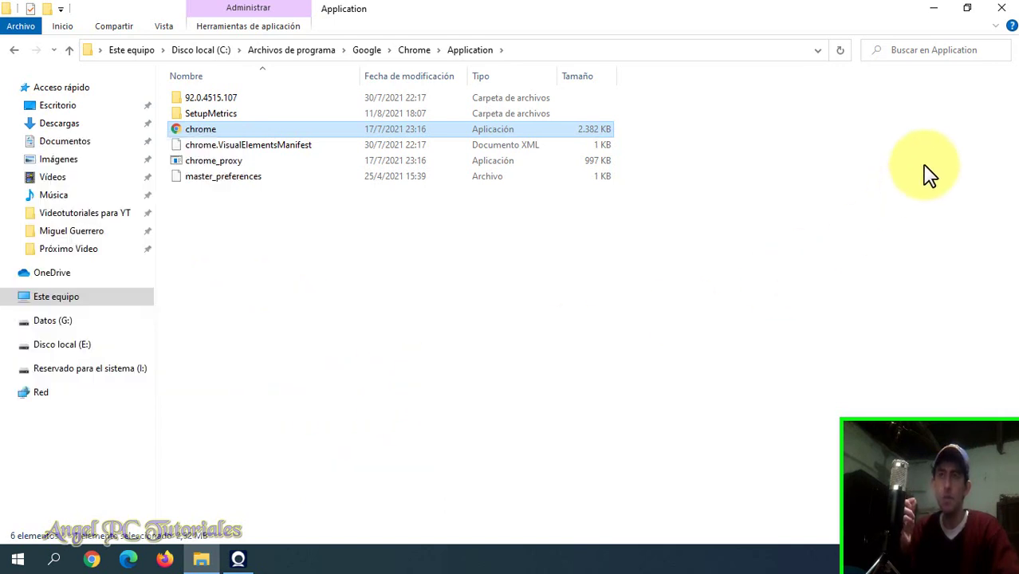
left_click(1001, 10)
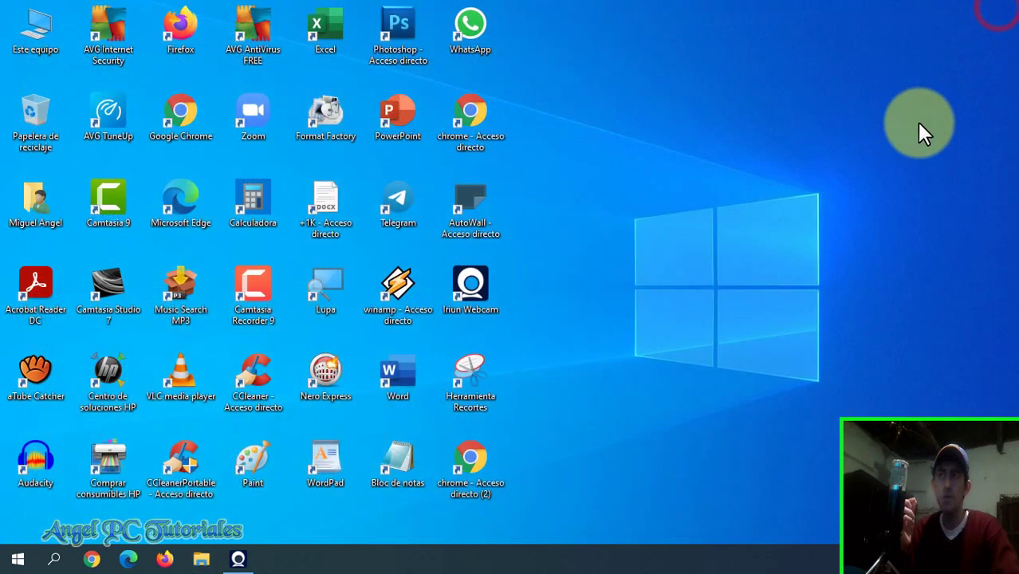
left_click(748, 315)
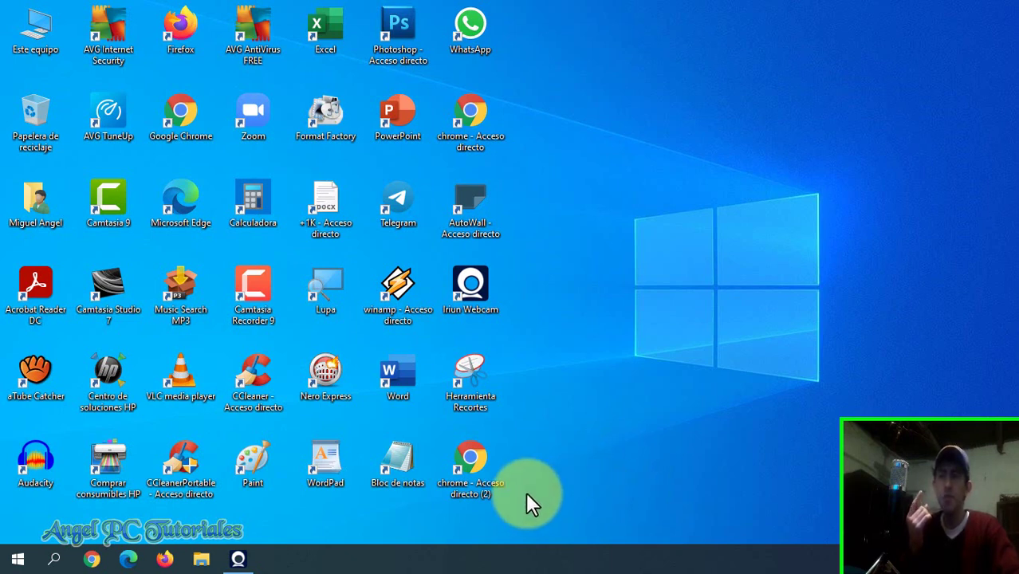
- Append a space and --incognito to the target in the properties of the shortcut "chrome - Acceso directo (2)" and apply the change
right_click(480, 478)
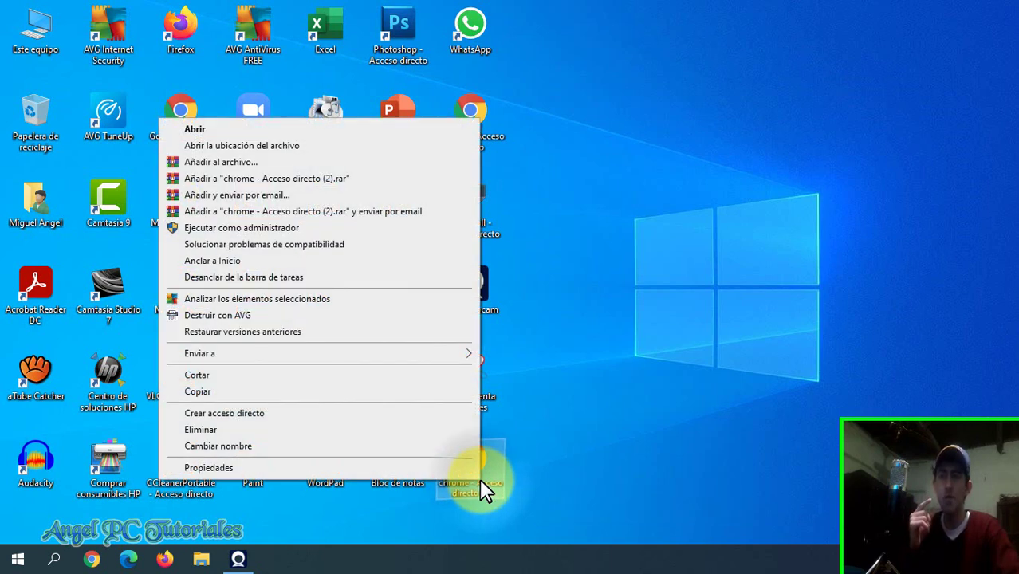
left_click(424, 470)
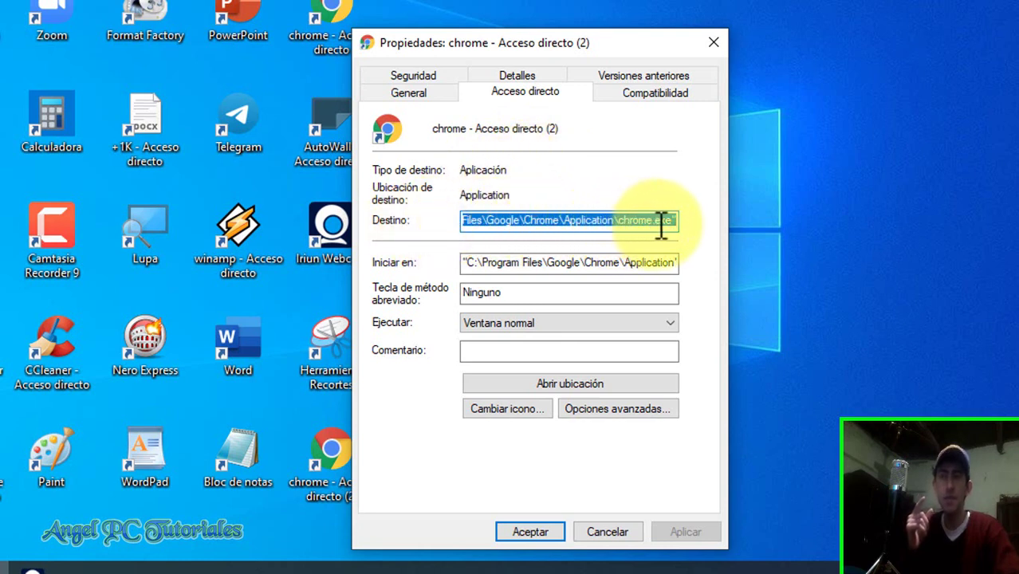
left_click(470, 222)
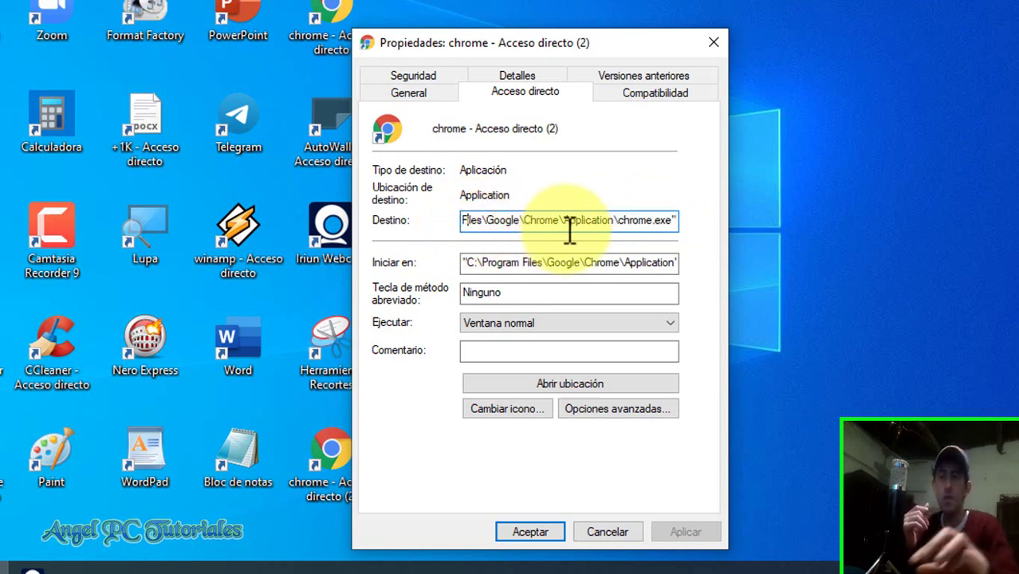
key("Right")
key("Right")
key("Right")
key("Right")
key("Right")
key("Right")
key("Right")
key("Right")
key("Right")
key("Right")
key("Right")
key("Right")
key("Right")
key("Right")
key("Right")
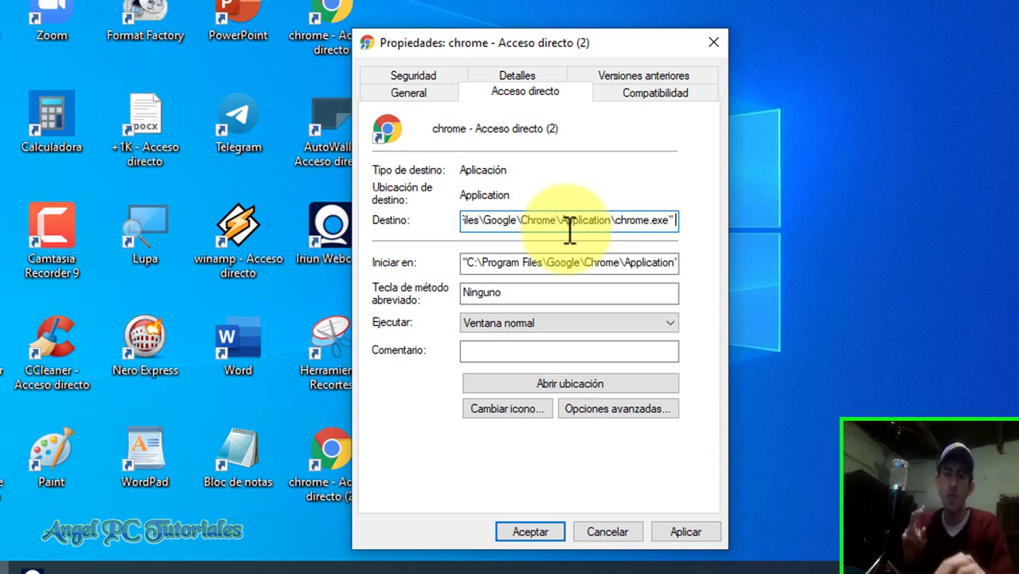
type("--")
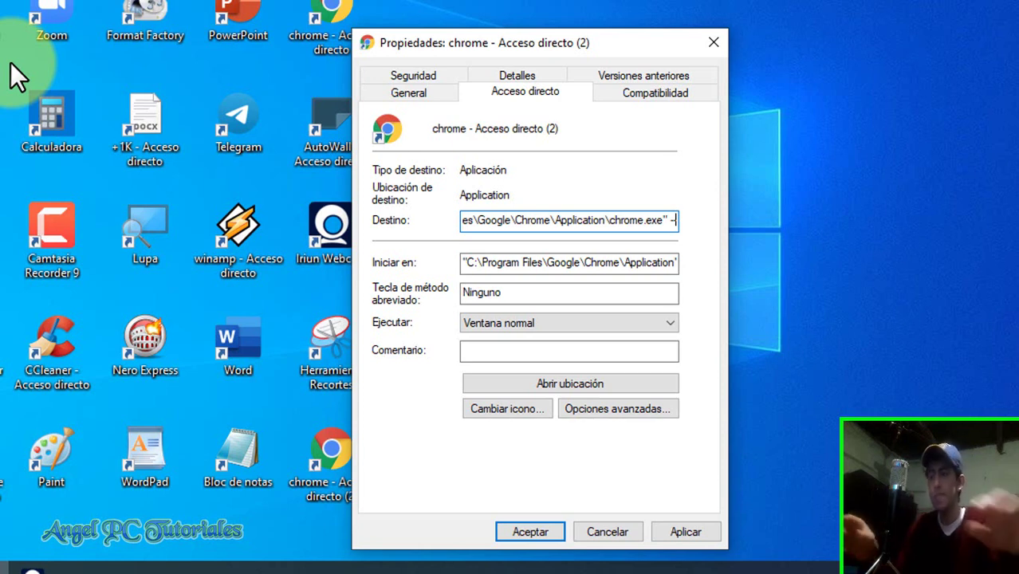
type("-in")
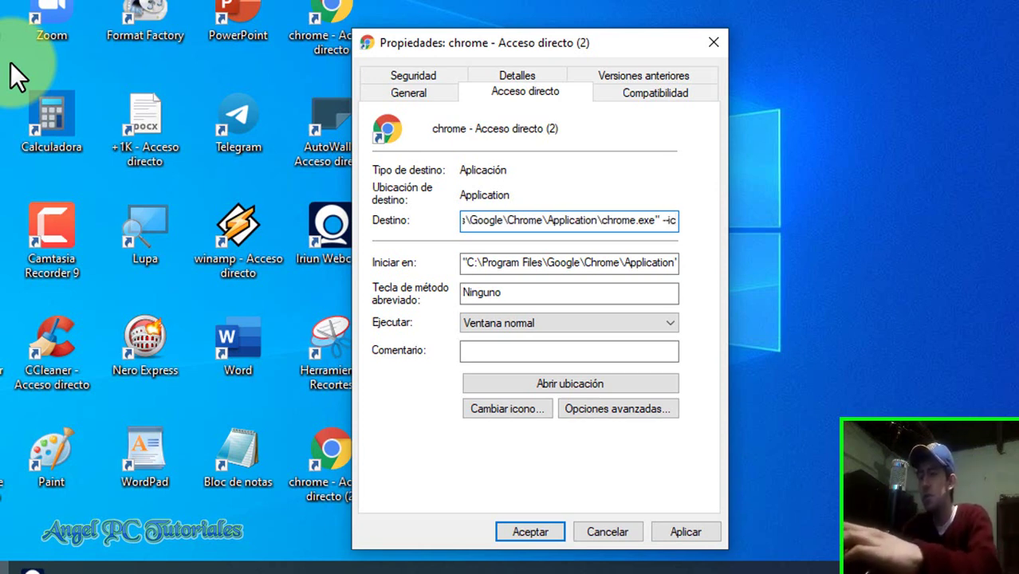
type("cognito")
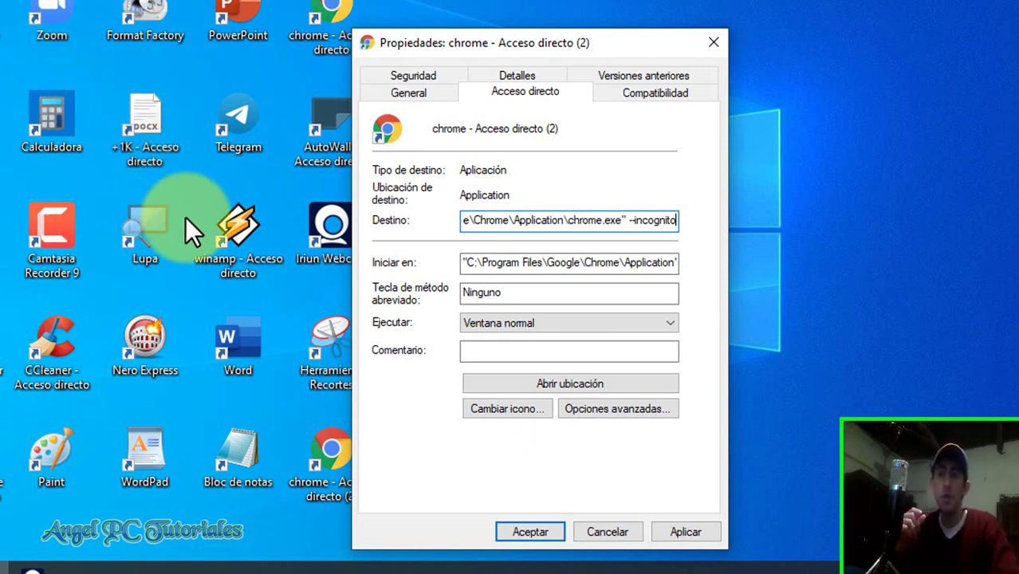
left_click(672, 530)
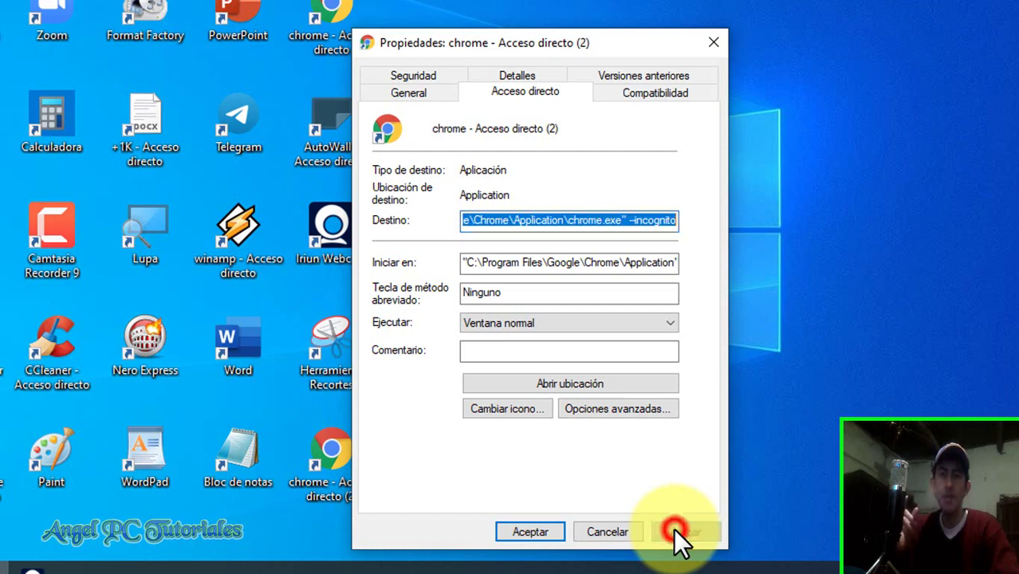
left_click(546, 534)
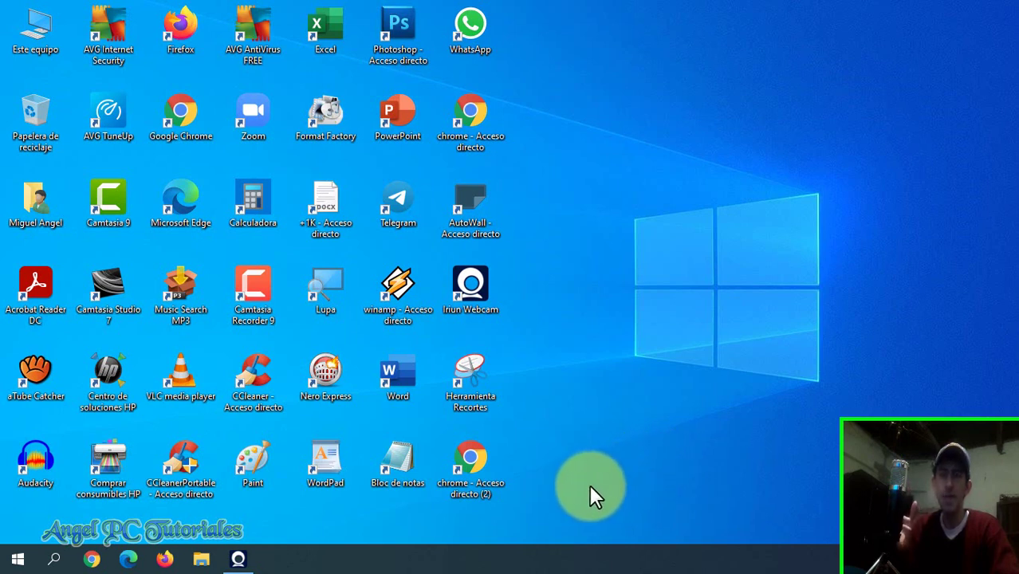
- Rename the desktop shortcut "chrome - Acceso directo (2)" to INCÓGNITO
right_click(473, 481)
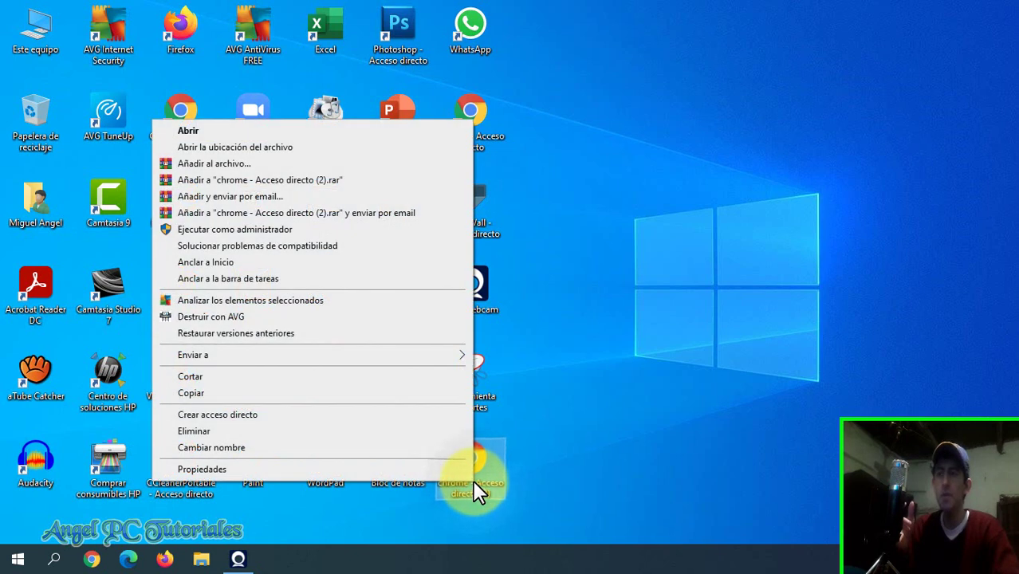
left_click(408, 449)
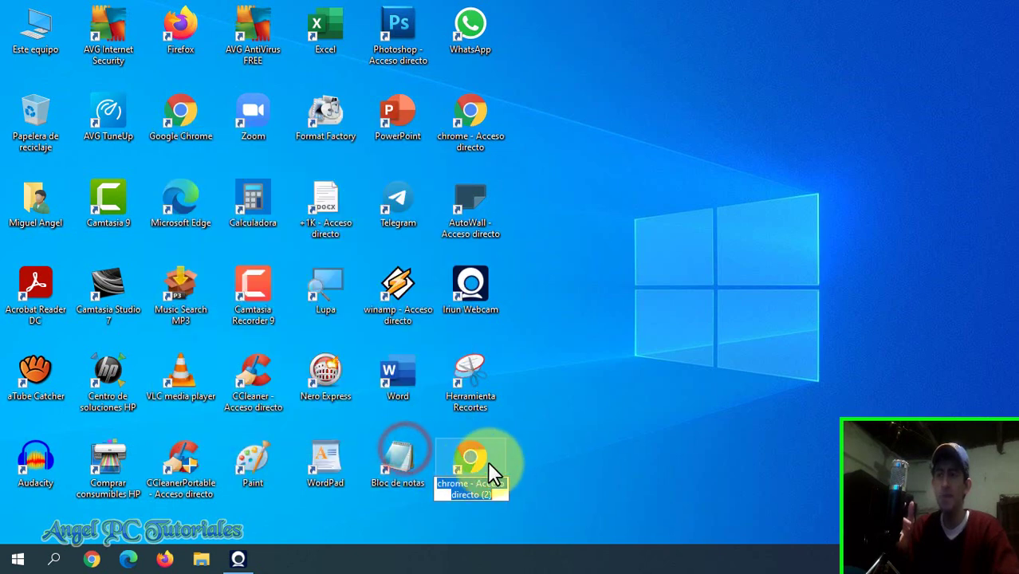
key("BackSpace")
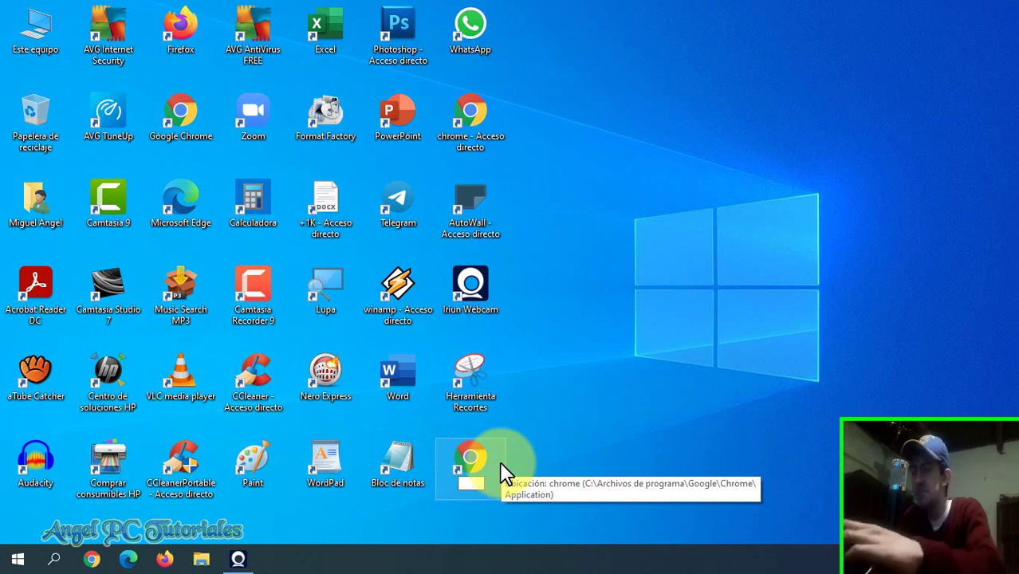
type("INCÓ")
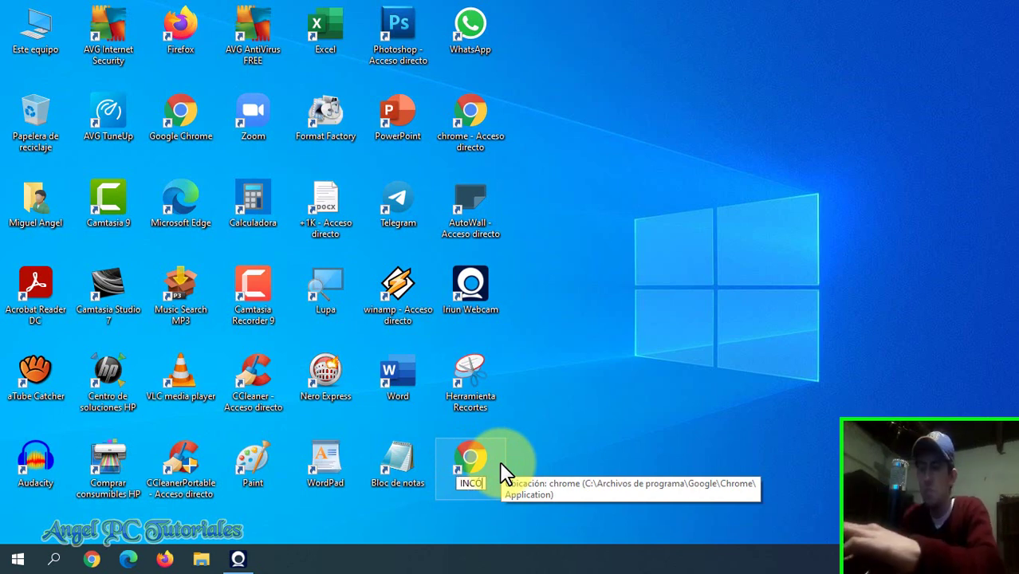
type("GNITO")
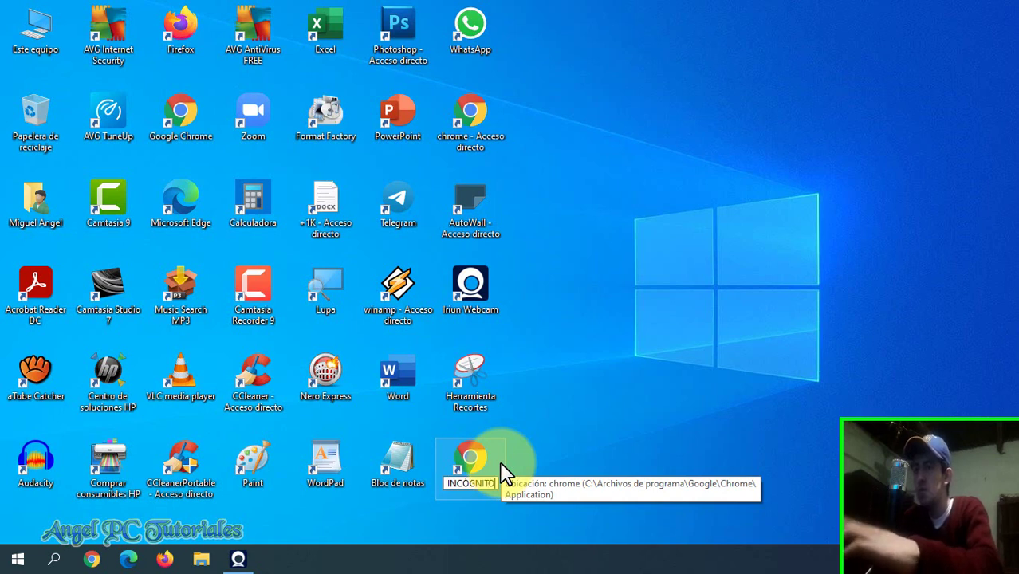
left_click(706, 444)
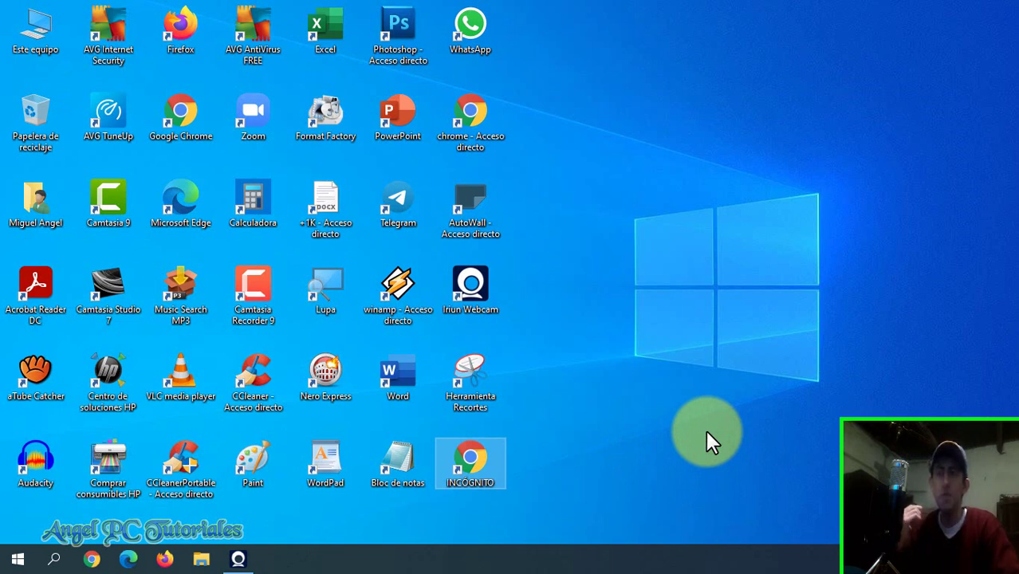
left_click(695, 447)
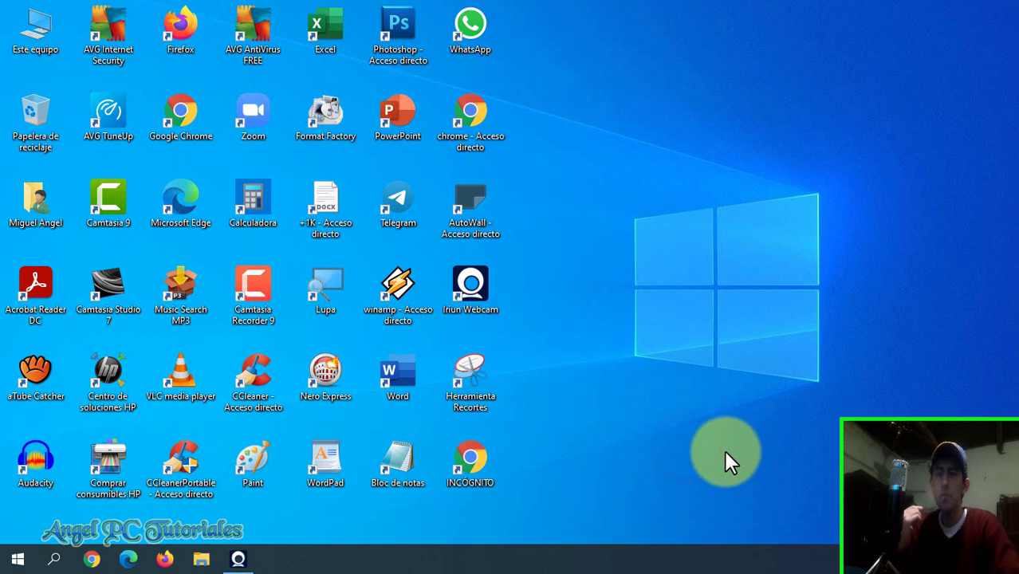
- Launch the INCÓGNITO desktop shortcut to check its browsing mode and close the browser window
double_click(472, 469)
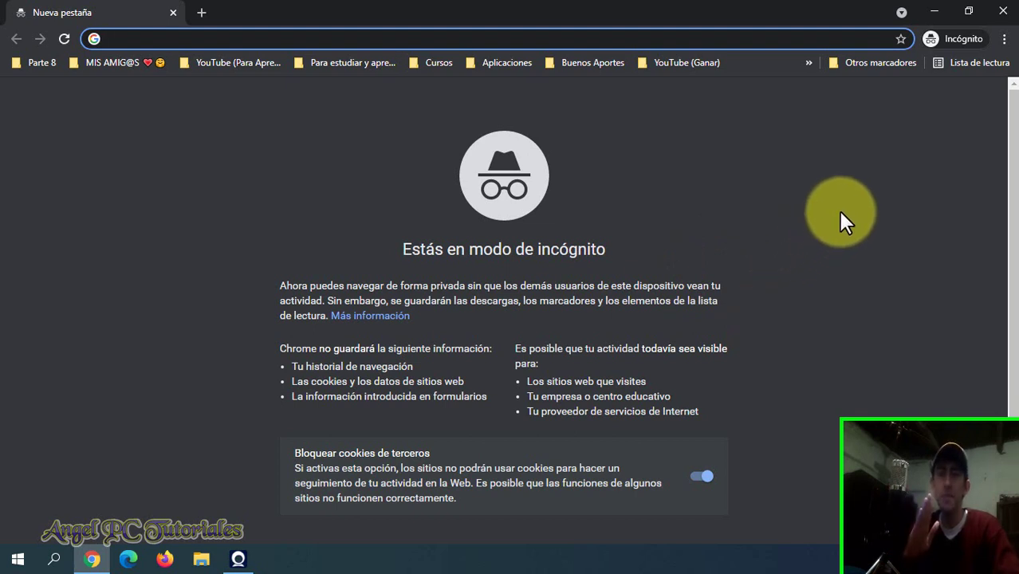
left_click(999, 15)
left_click(645, 360)
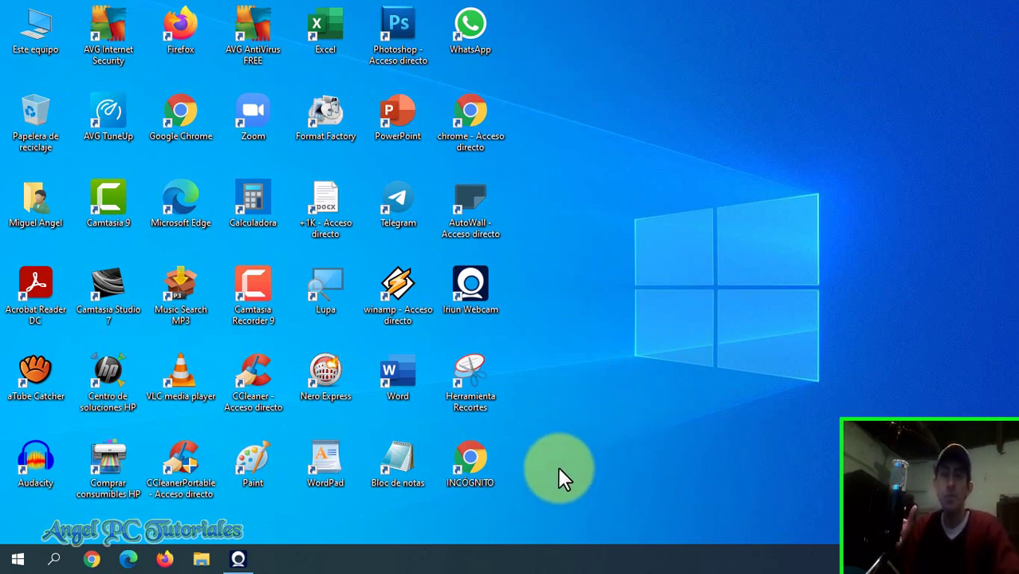
- Change the icon of the INCÓGNITO desktop shortcut to the black hat-and-glasses icon from chrome.exe, apply it and close the properties
left_click(470, 470)
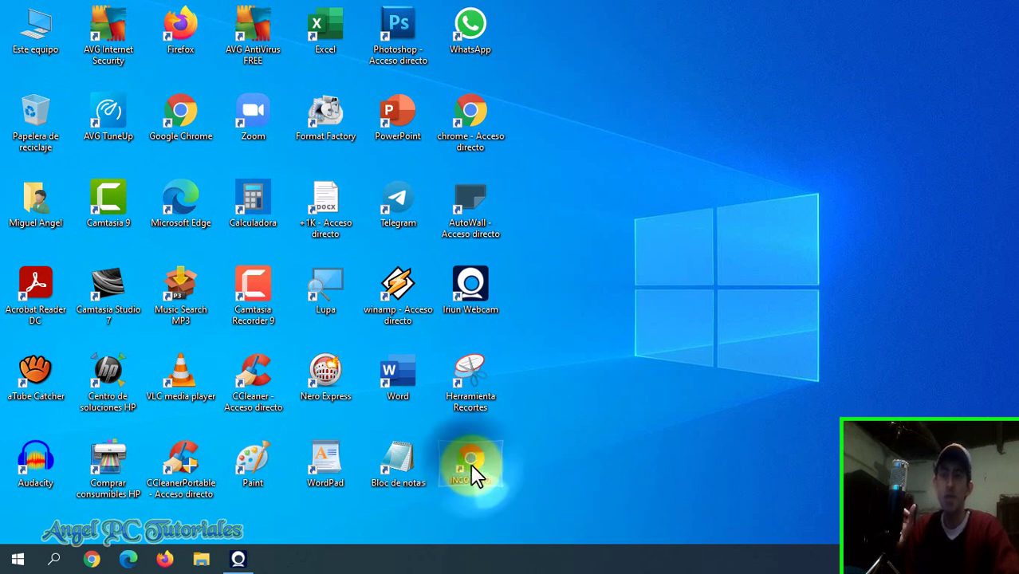
right_click(472, 466)
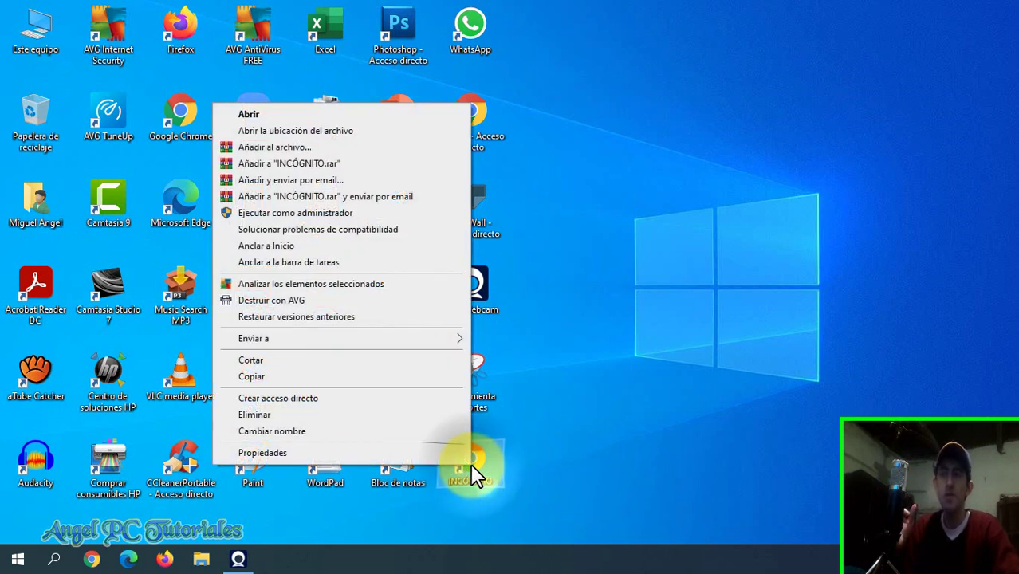
left_click(411, 453)
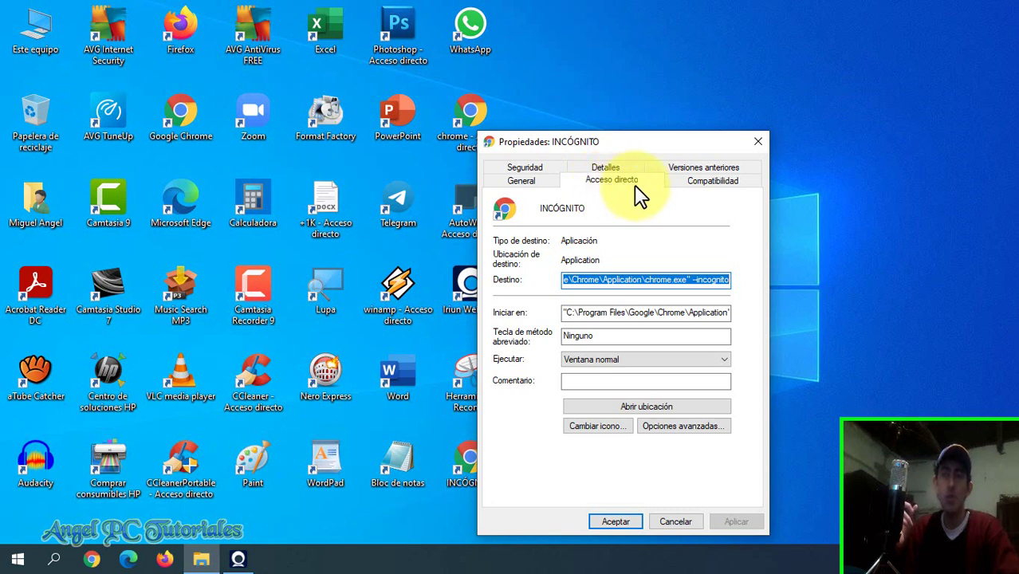
left_click(597, 428)
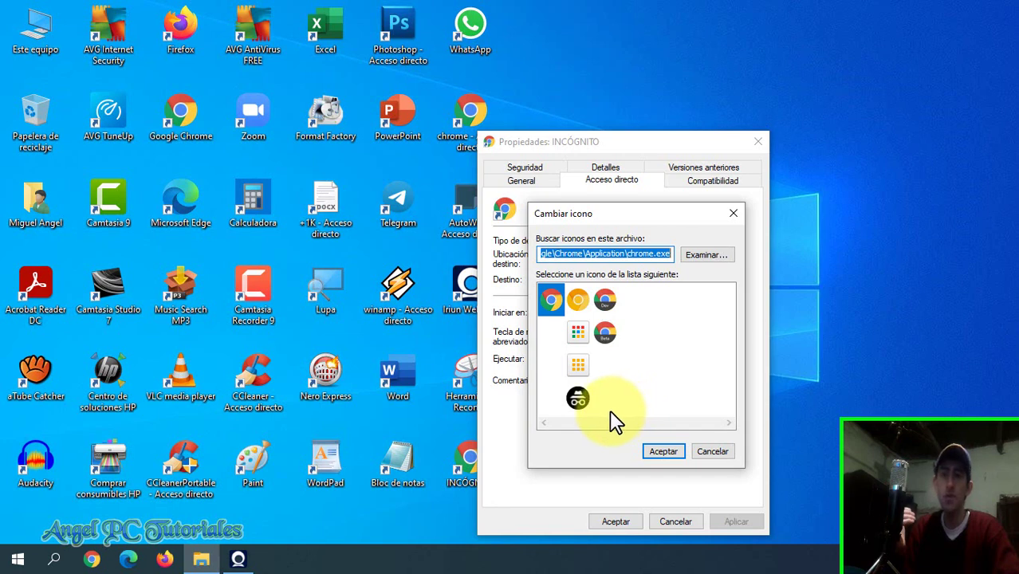
left_click(578, 401)
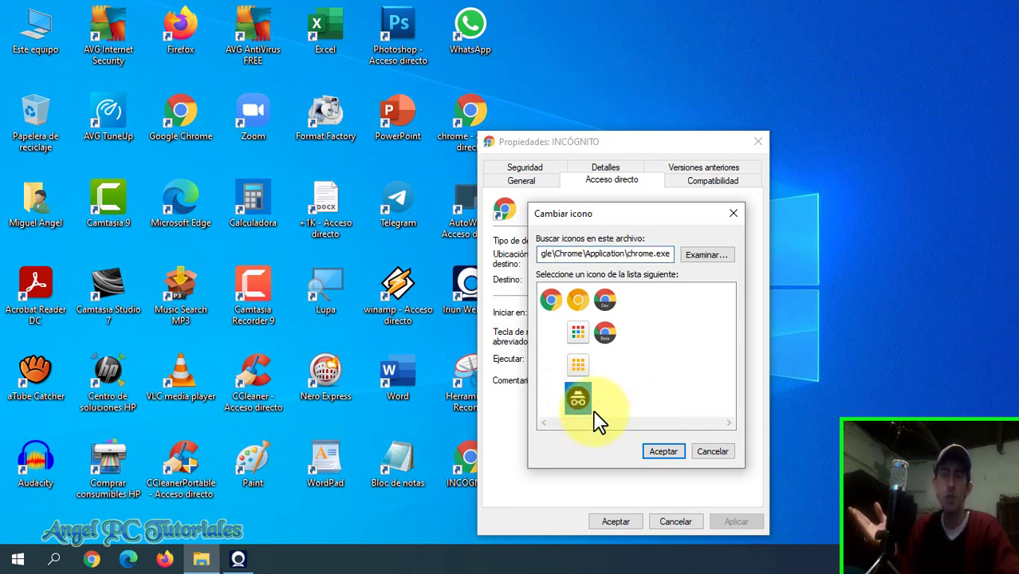
left_click(659, 448)
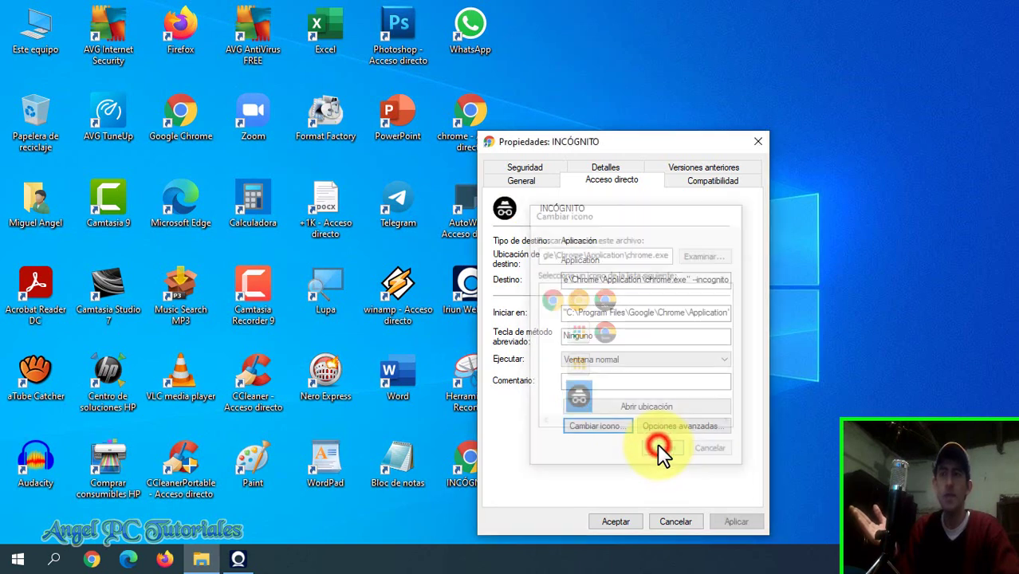
left_click(741, 520)
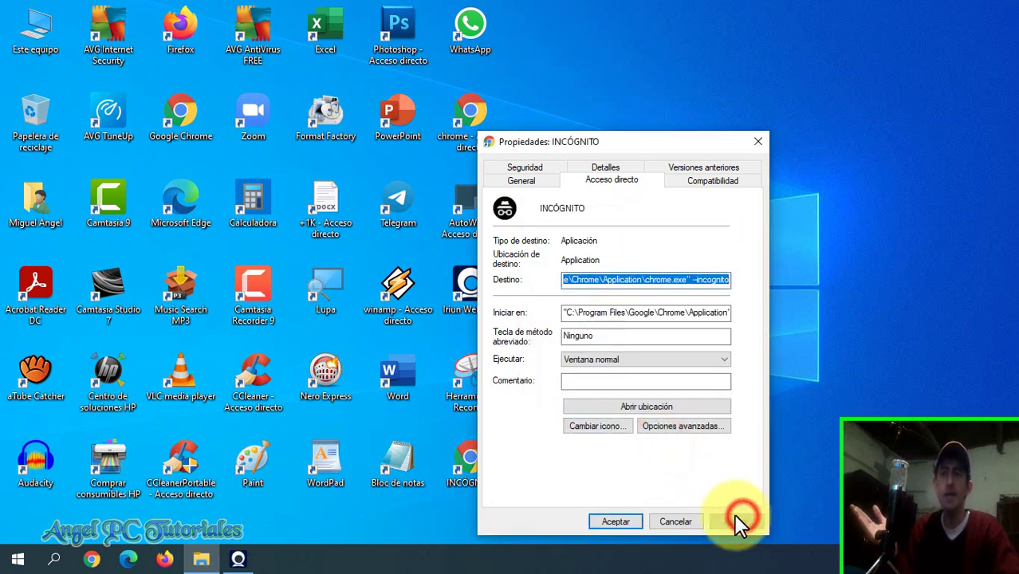
left_click(628, 523)
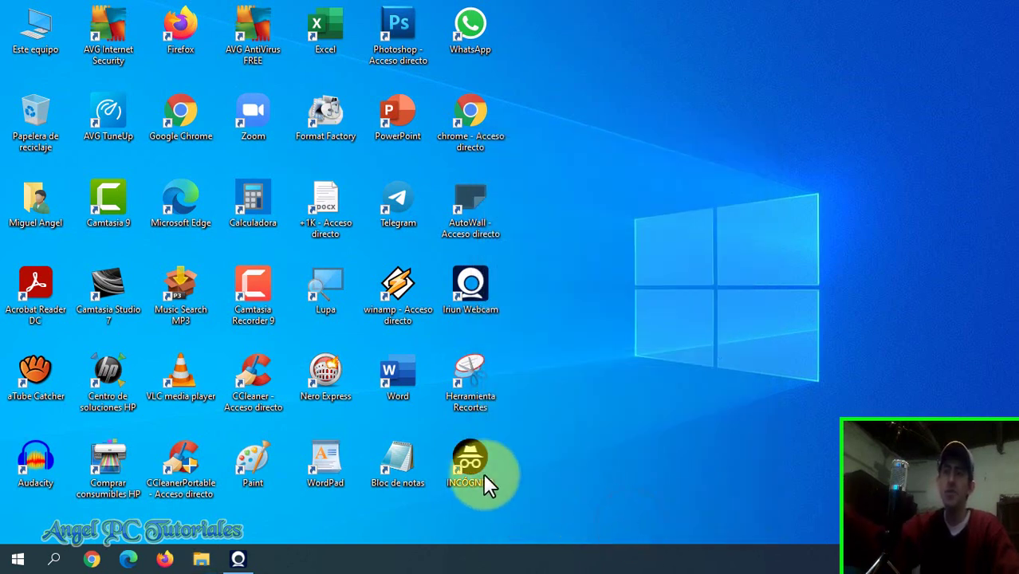